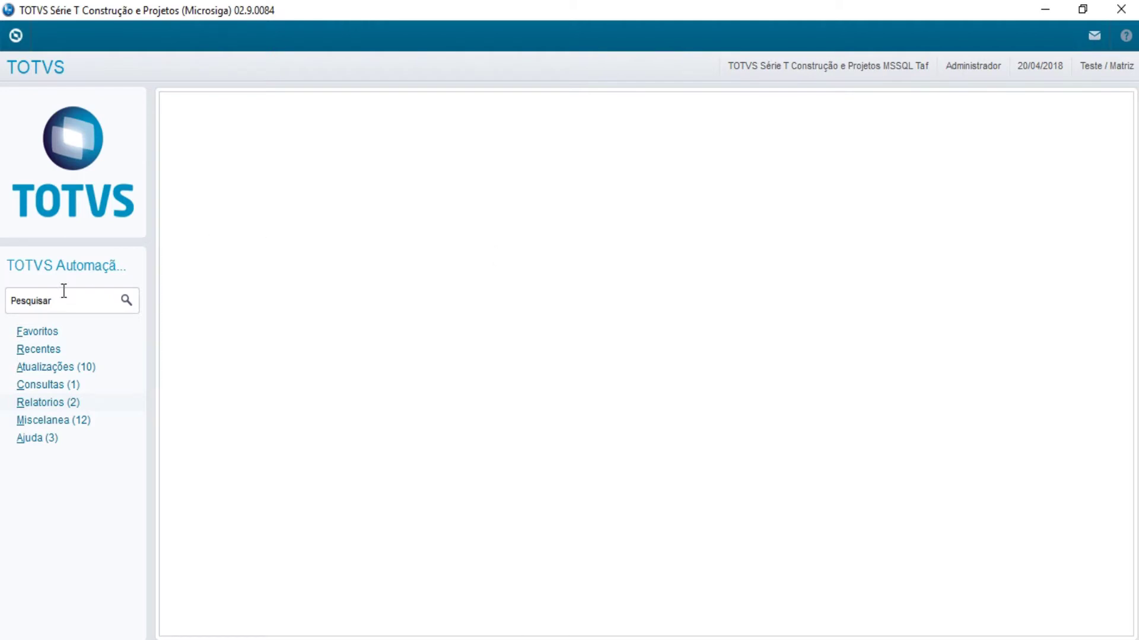
Open the Importação de Arquivos routine and advance past its welcome page to the import parameters
{"action": "left_click", "coordinate": [66, 421]}
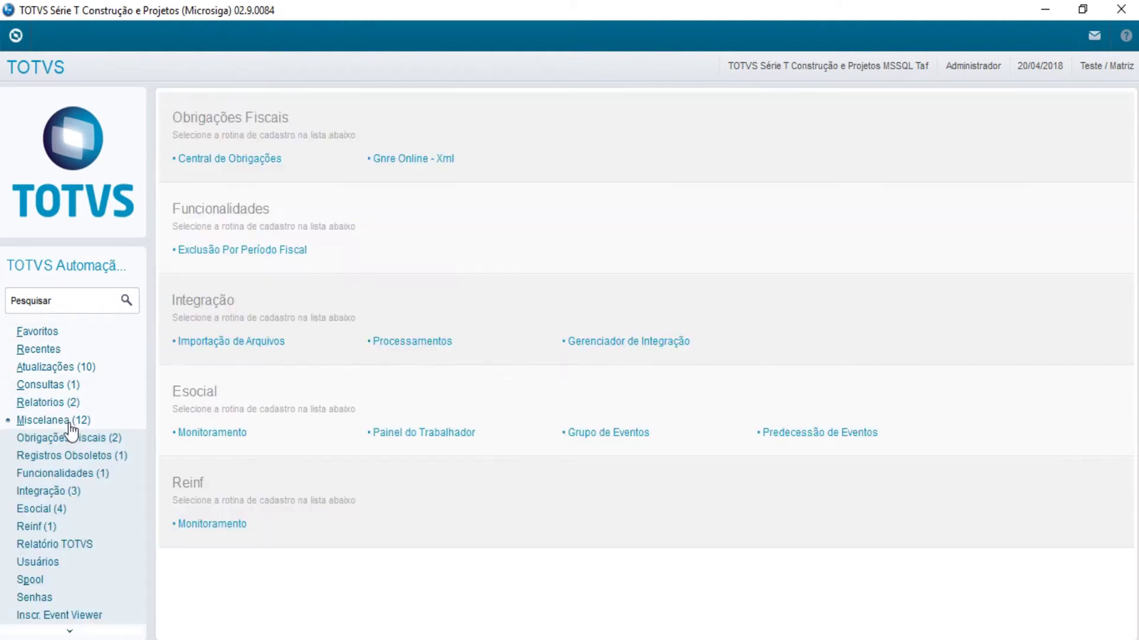
{"action": "left_click", "coordinate": [88, 492]}
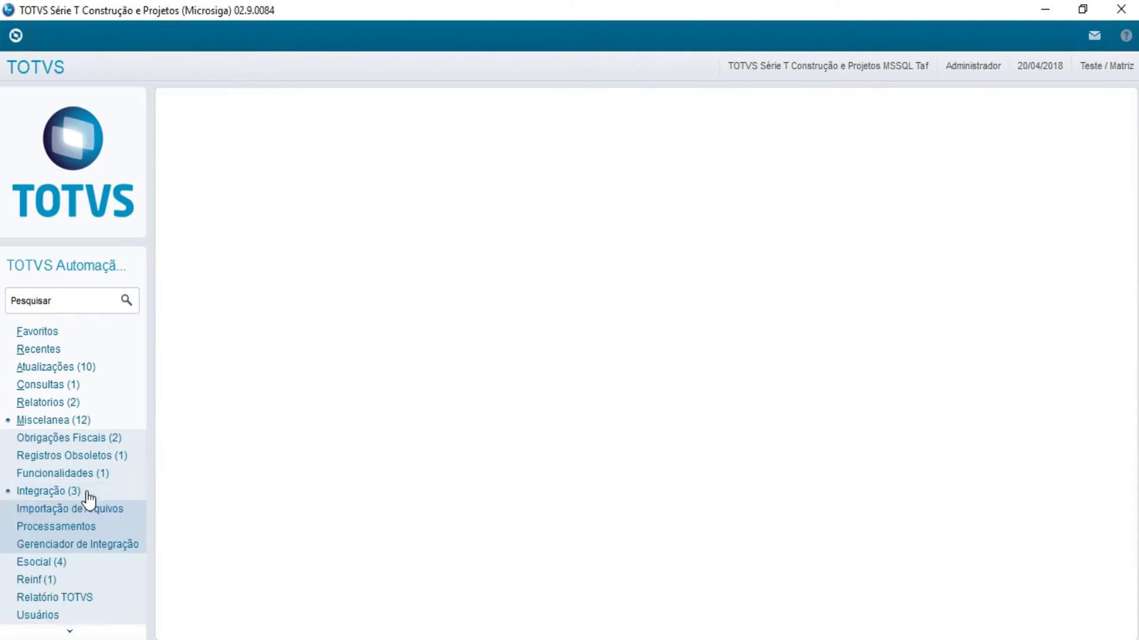
{"action": "left_click", "coordinate": [121, 513]}
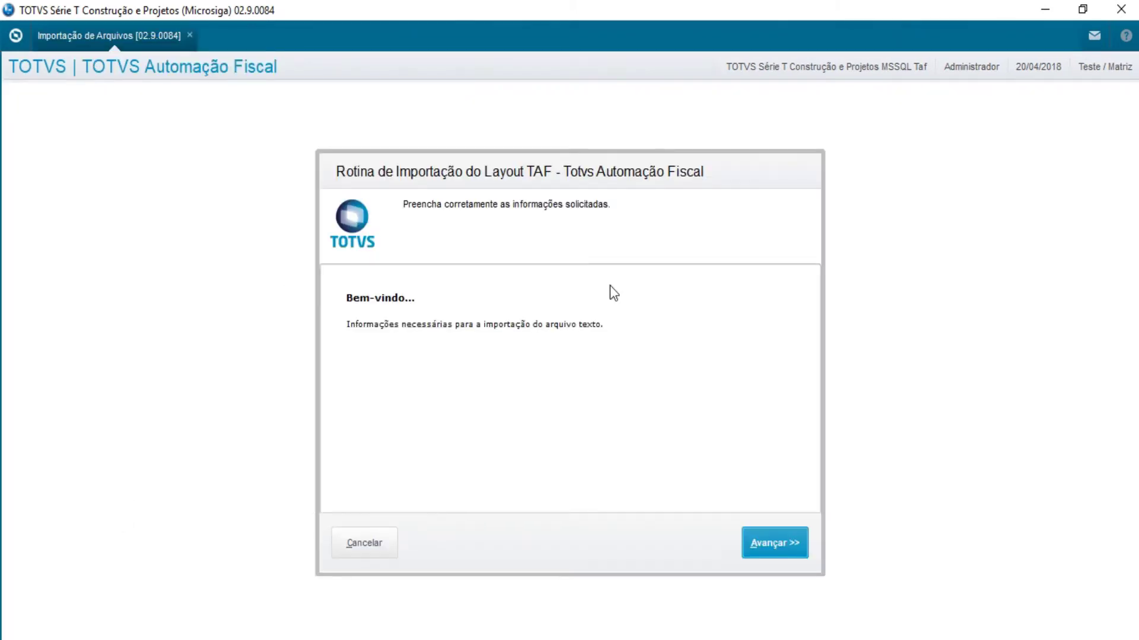
{"action": "left_click", "coordinate": [791, 547]}
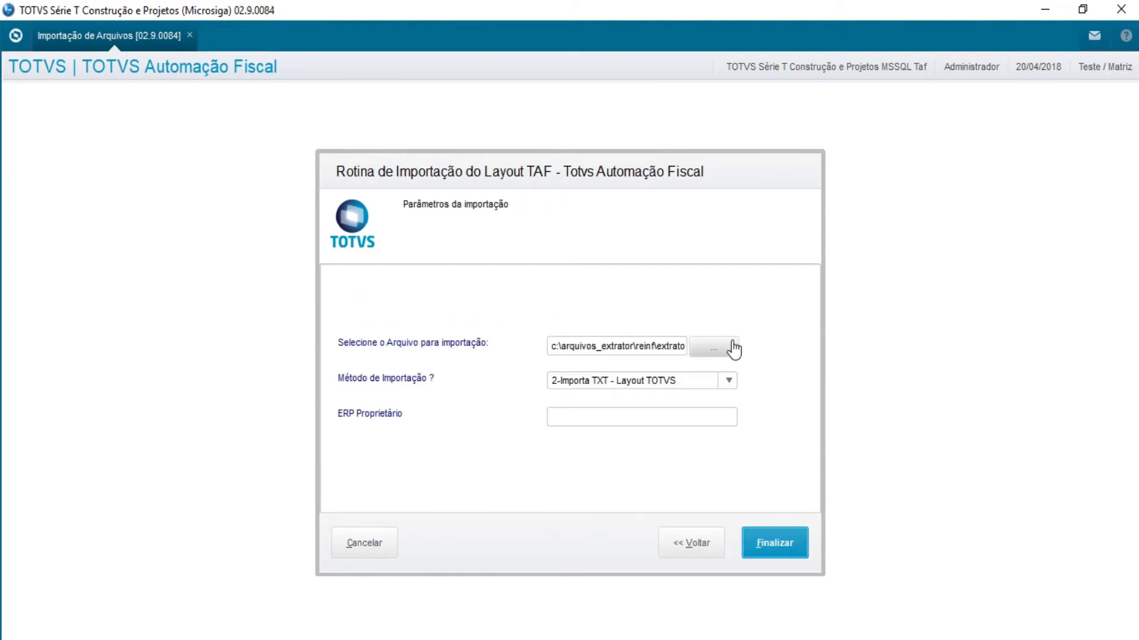
Set the import method to 2-Importa TXT - Layout TOTVS and choose C:\arquivos_extrator\REINF\extratorreinf.txt as the import file
{"action": "left_click", "coordinate": [727, 383]}
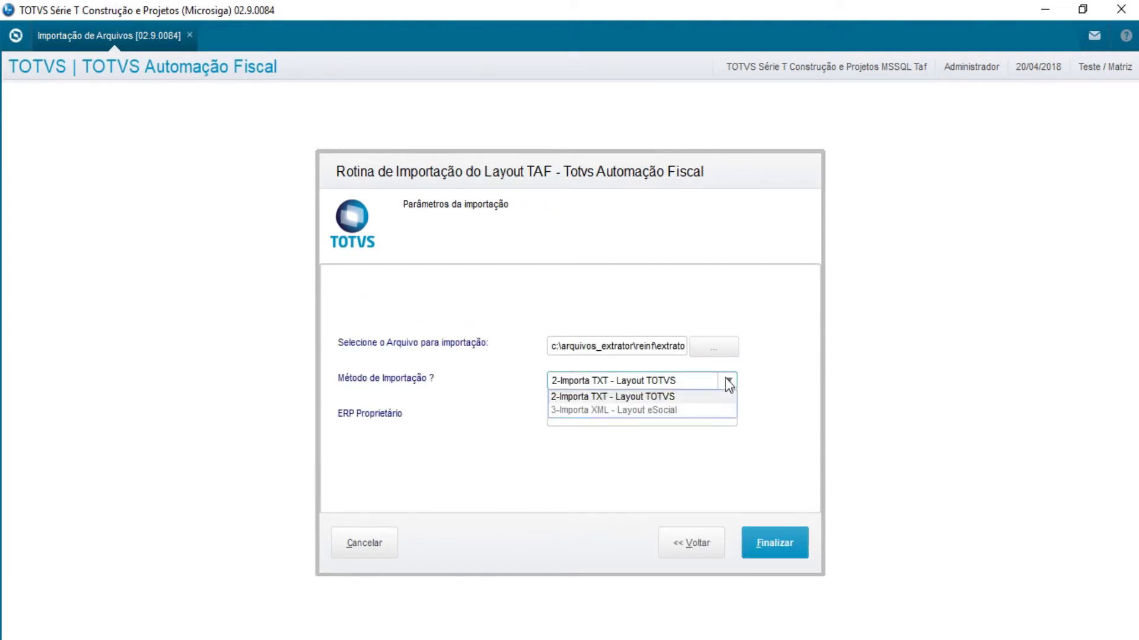
{"action": "left_click", "coordinate": [689, 396]}
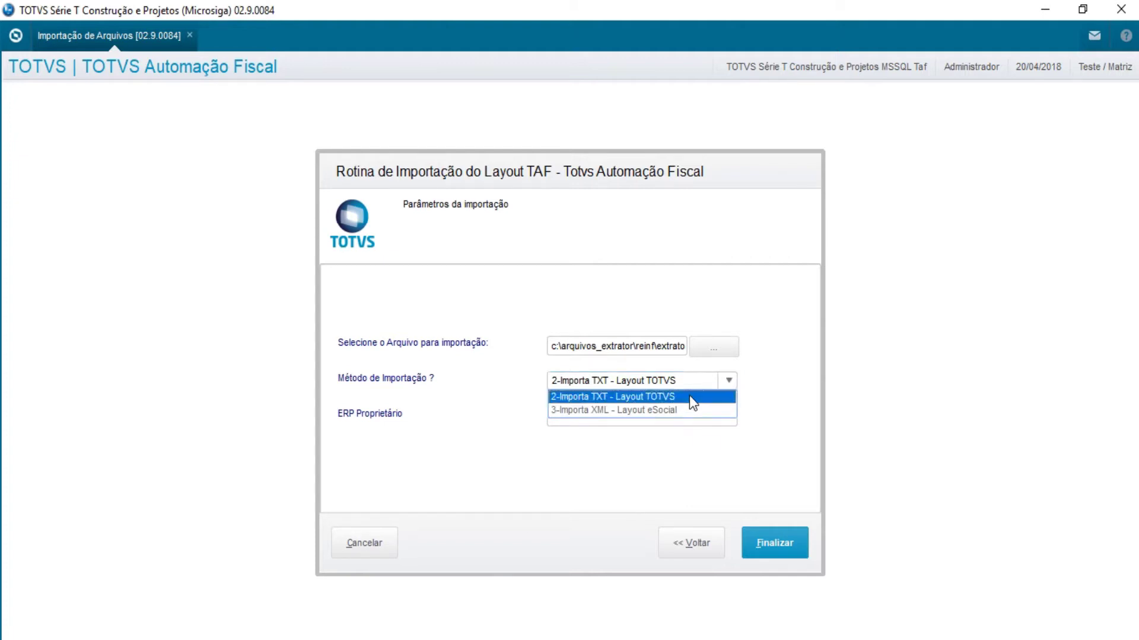
{"action": "left_click", "coordinate": [720, 349]}
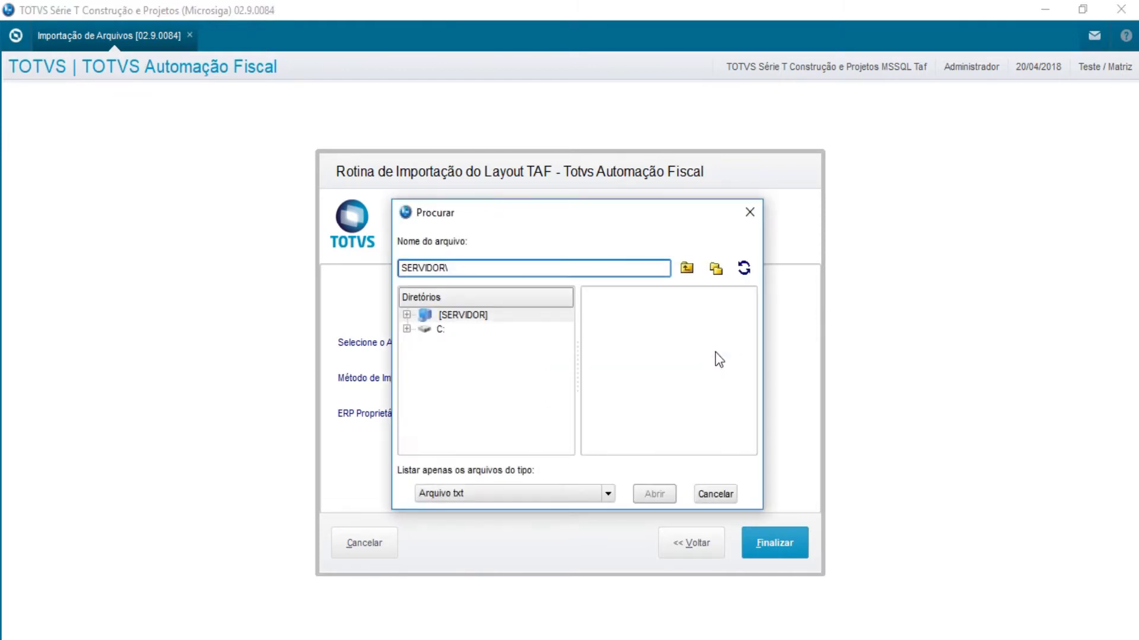
{"action": "left_click", "coordinate": [406, 329]}
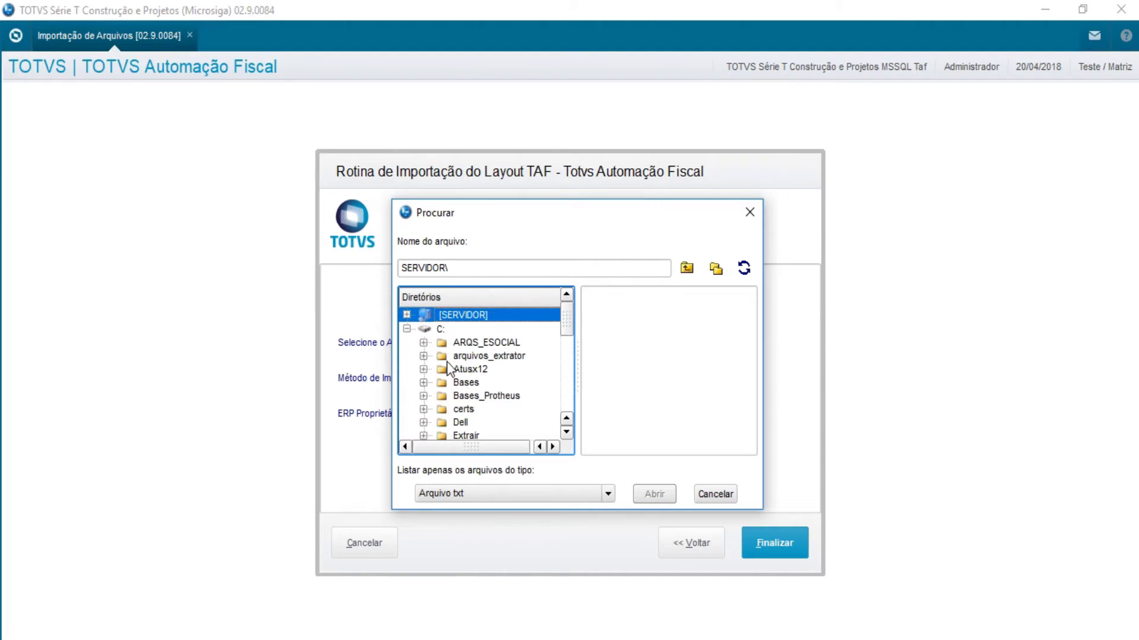
{"action": "left_click", "coordinate": [423, 355]}
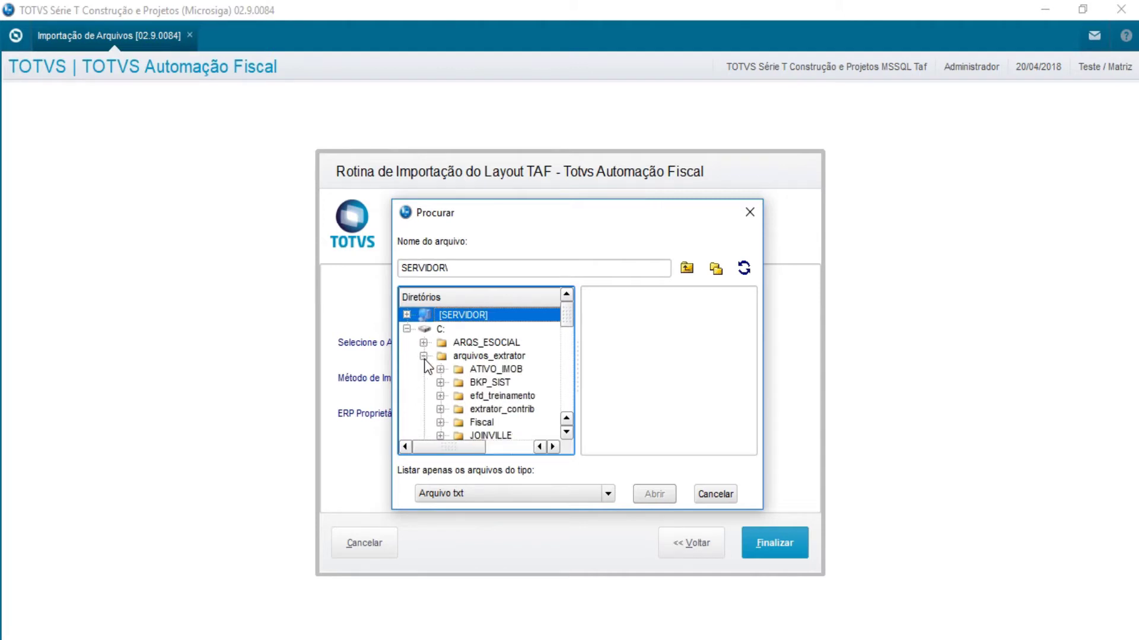
{"action": "left_click", "coordinate": [566, 432]}
{"action": "left_click", "coordinate": [566, 432]}
{"action": "left_click", "coordinate": [484, 408]}
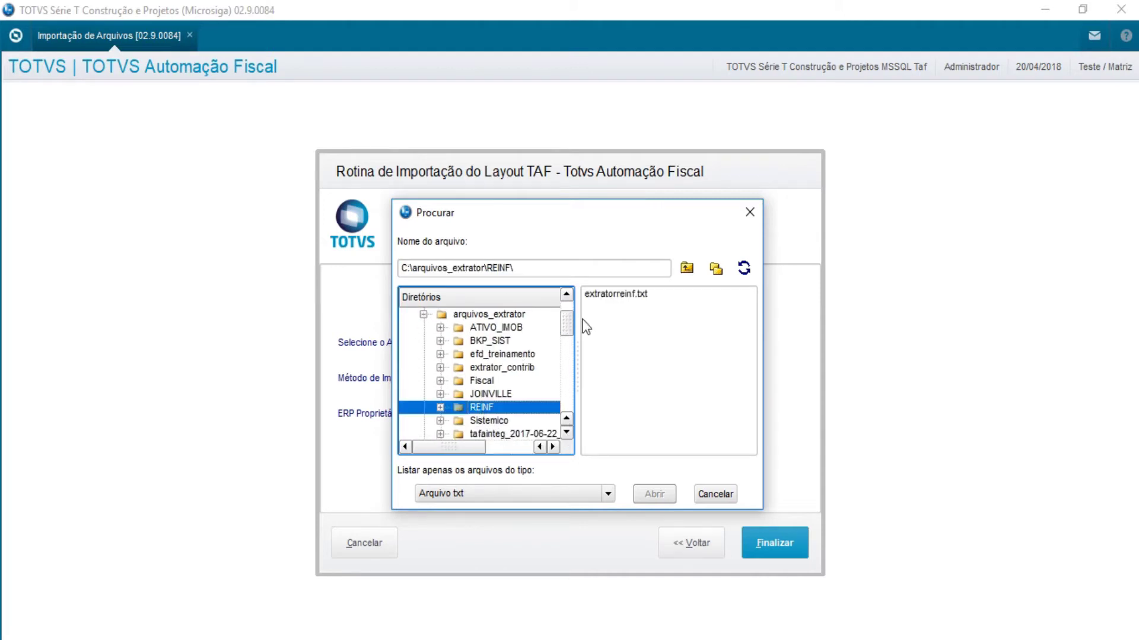
{"action": "left_click", "coordinate": [630, 296]}
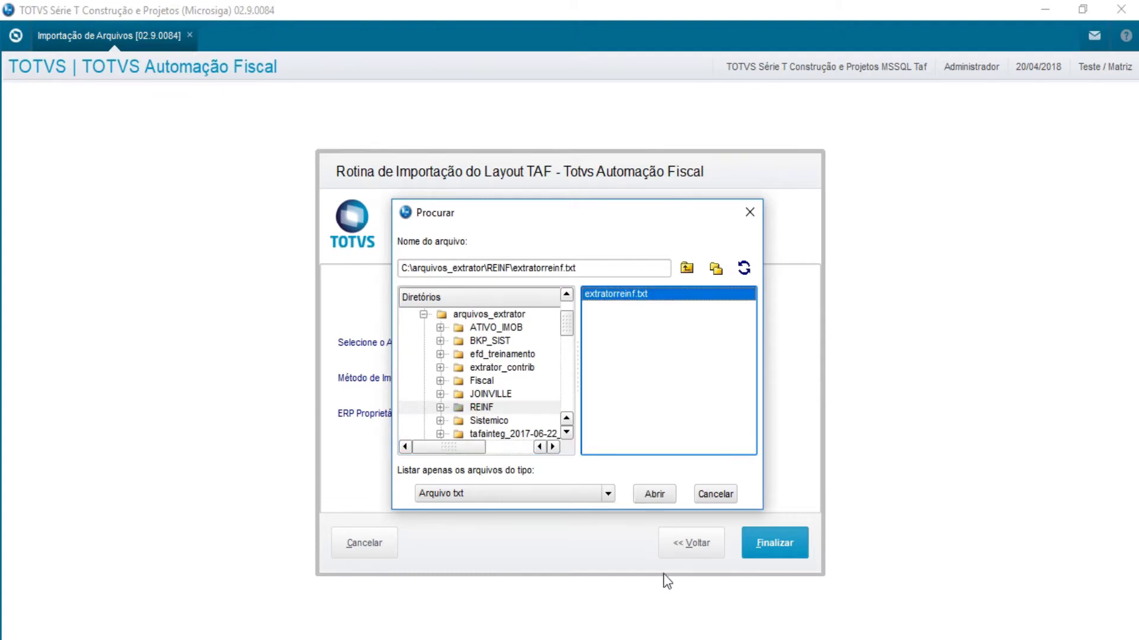
{"action": "left_click", "coordinate": [655, 493]}
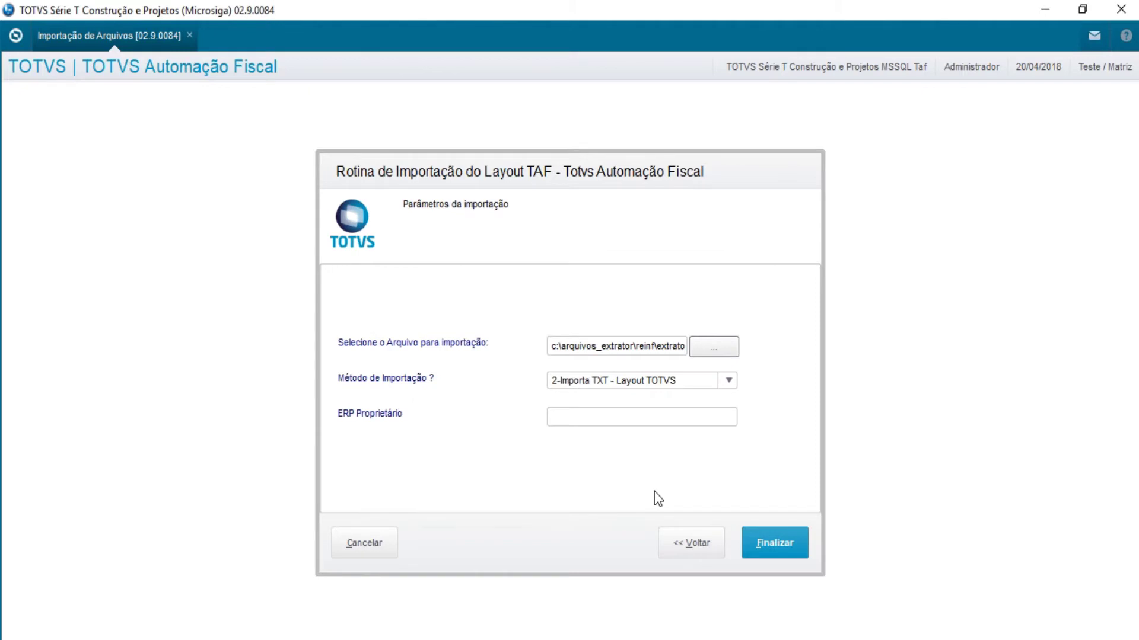
Run the file import with ERP Proprietário left blank, and carry out the data validation process
{"action": "left_click", "coordinate": [675, 416]}
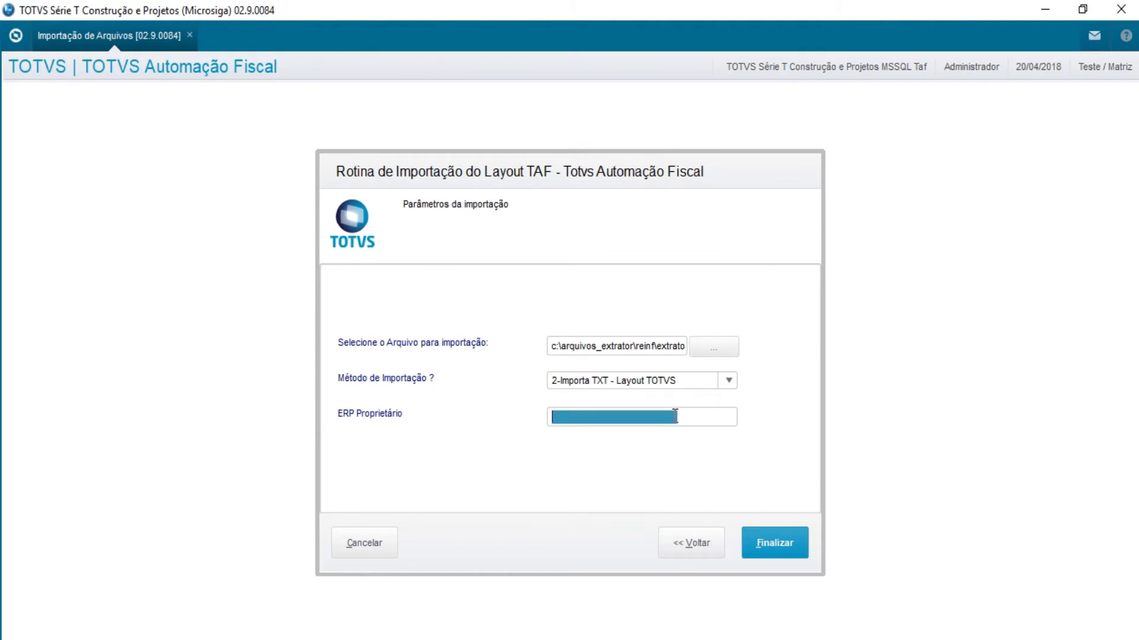
{"action": "left_click", "coordinate": [786, 551]}
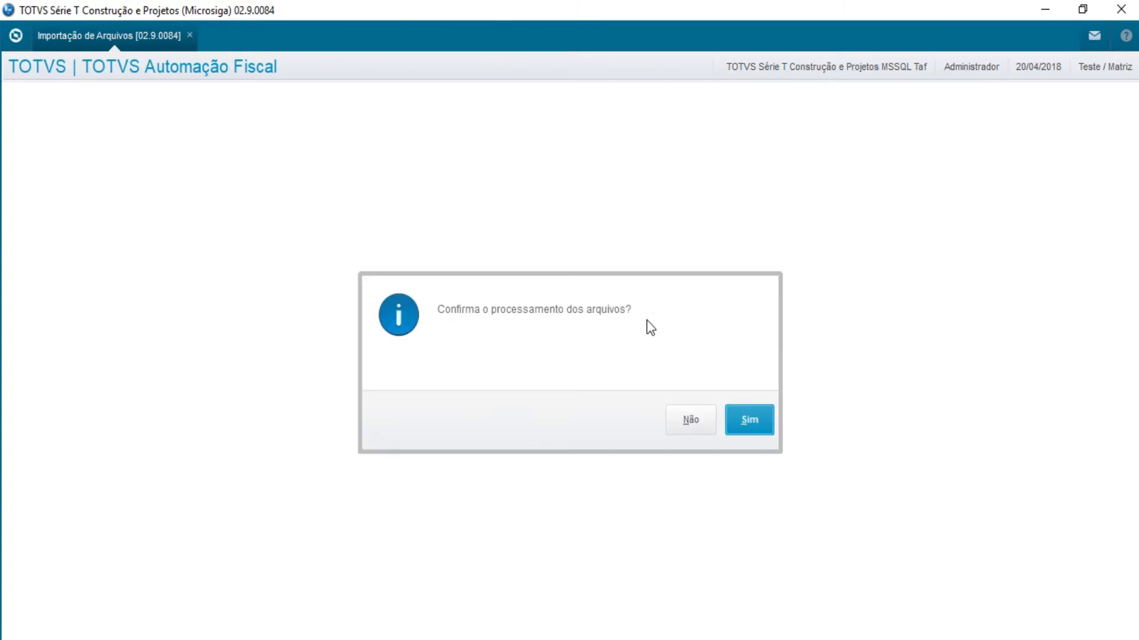
{"action": "left_click", "coordinate": [752, 427]}
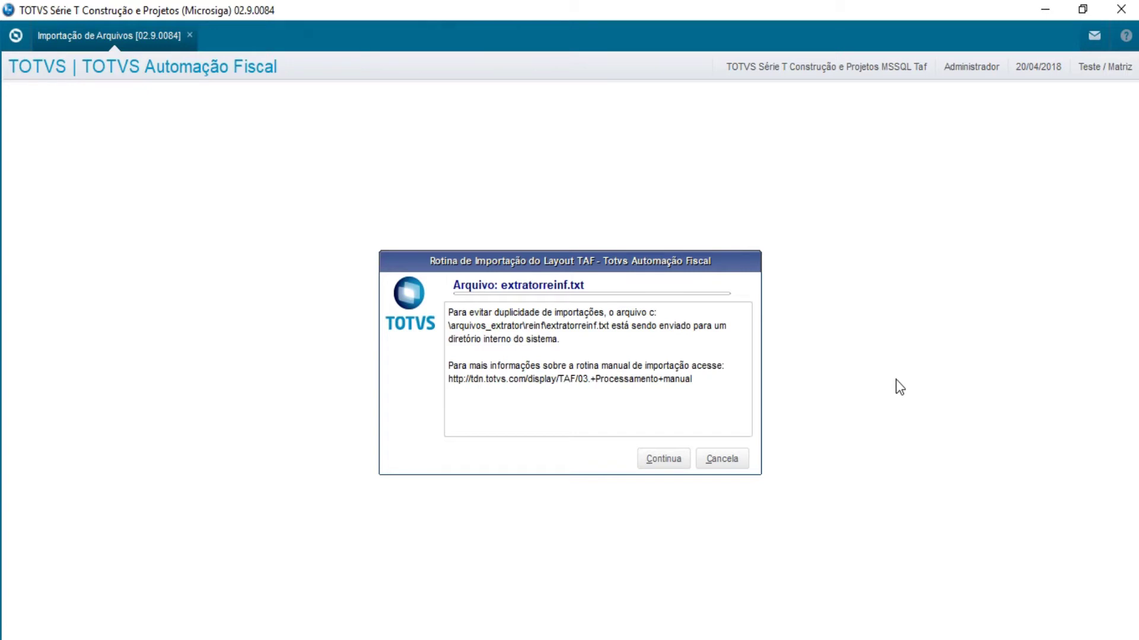
{"action": "left_click", "coordinate": [664, 461]}
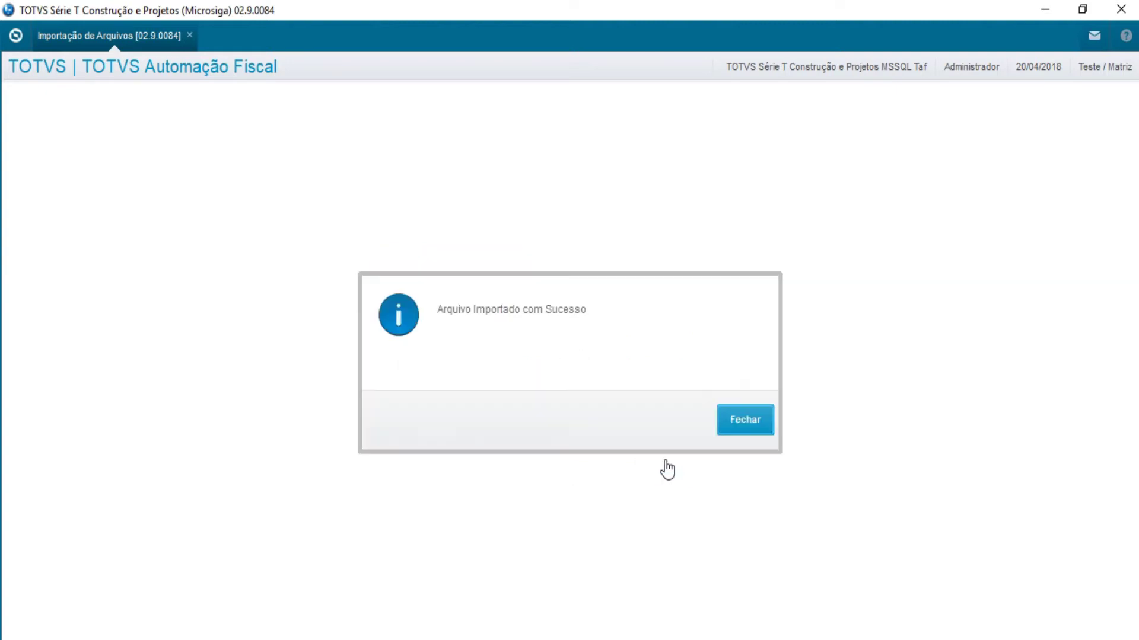
{"action": "left_click", "coordinate": [746, 420]}
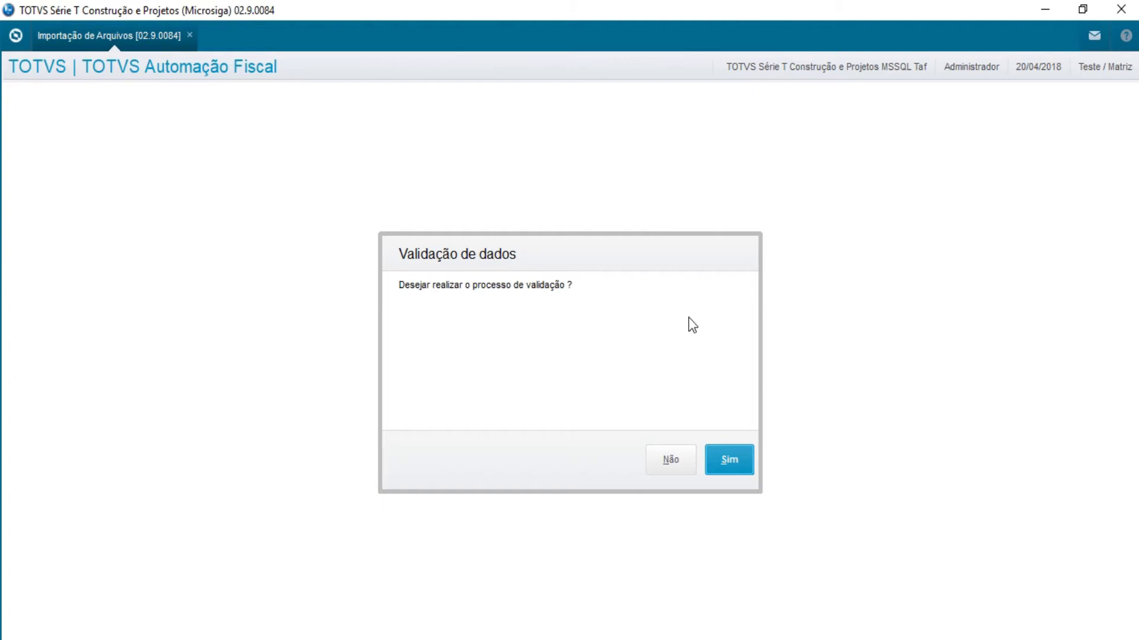
{"action": "left_click", "coordinate": [745, 462]}
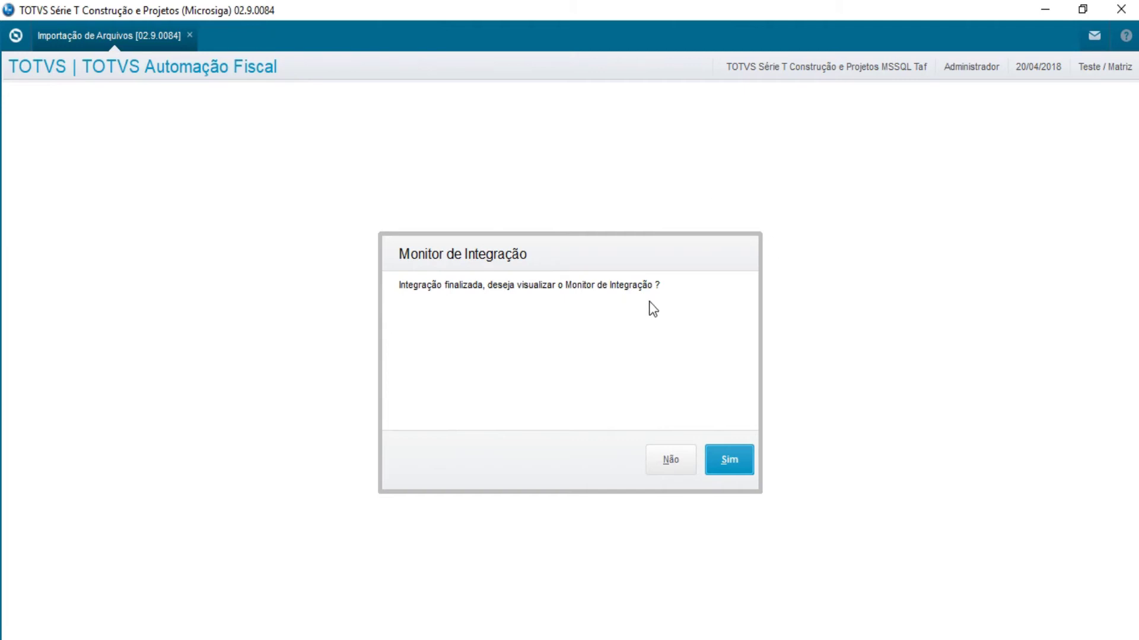
Open the integration monitor with the filter's start date set to today, 20/04/2018
{"action": "left_click", "coordinate": [730, 460]}
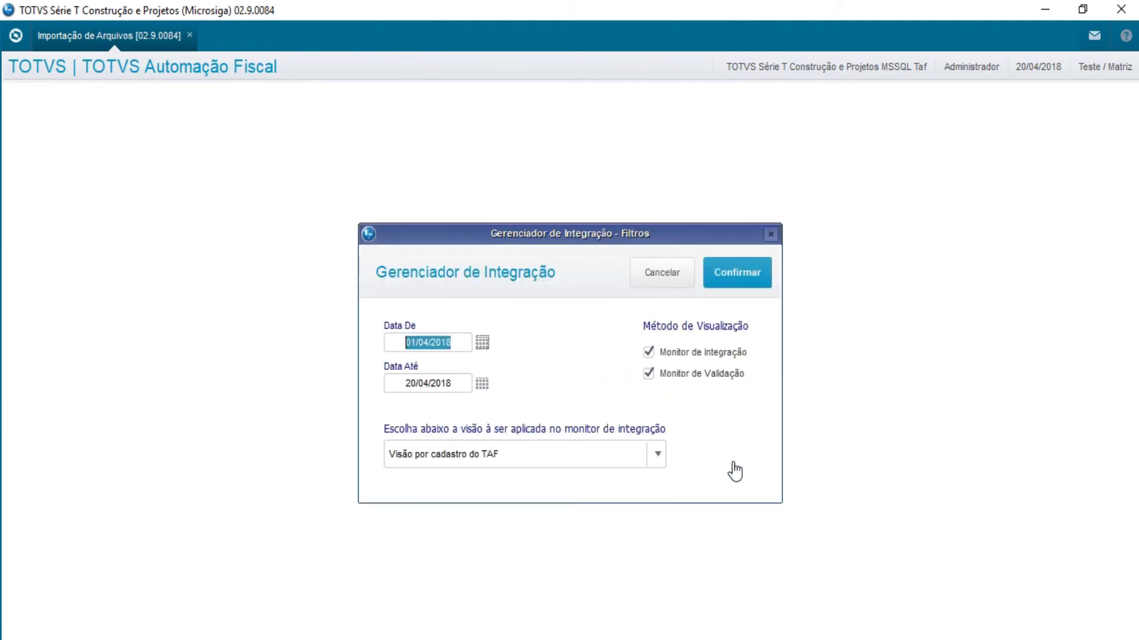
{"action": "left_click", "coordinate": [482, 344]}
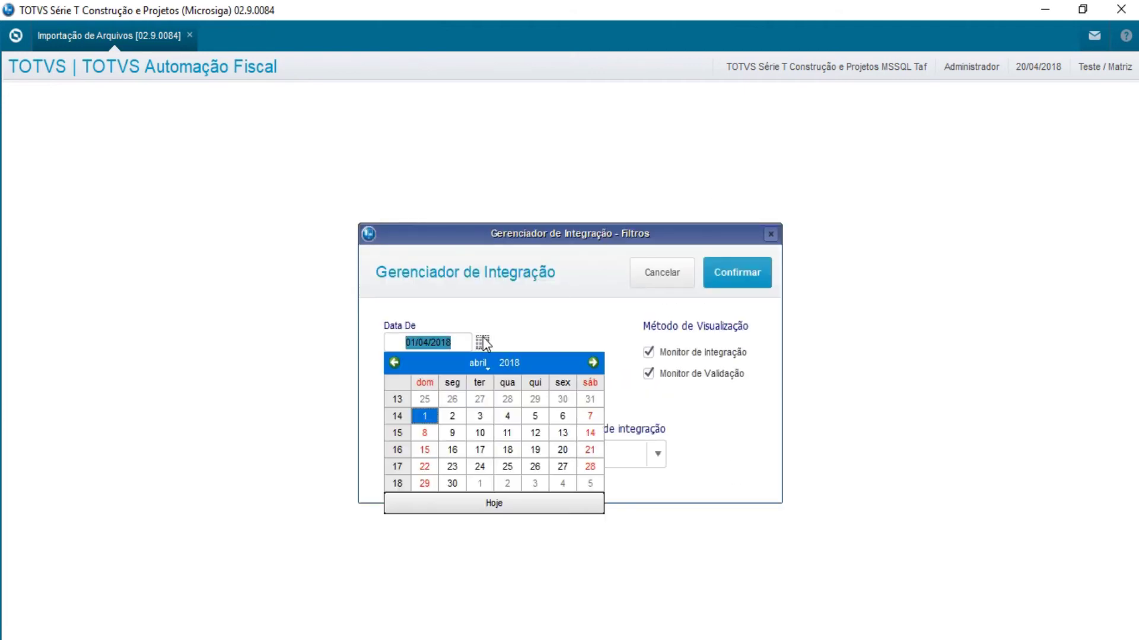
{"action": "left_click", "coordinate": [496, 505]}
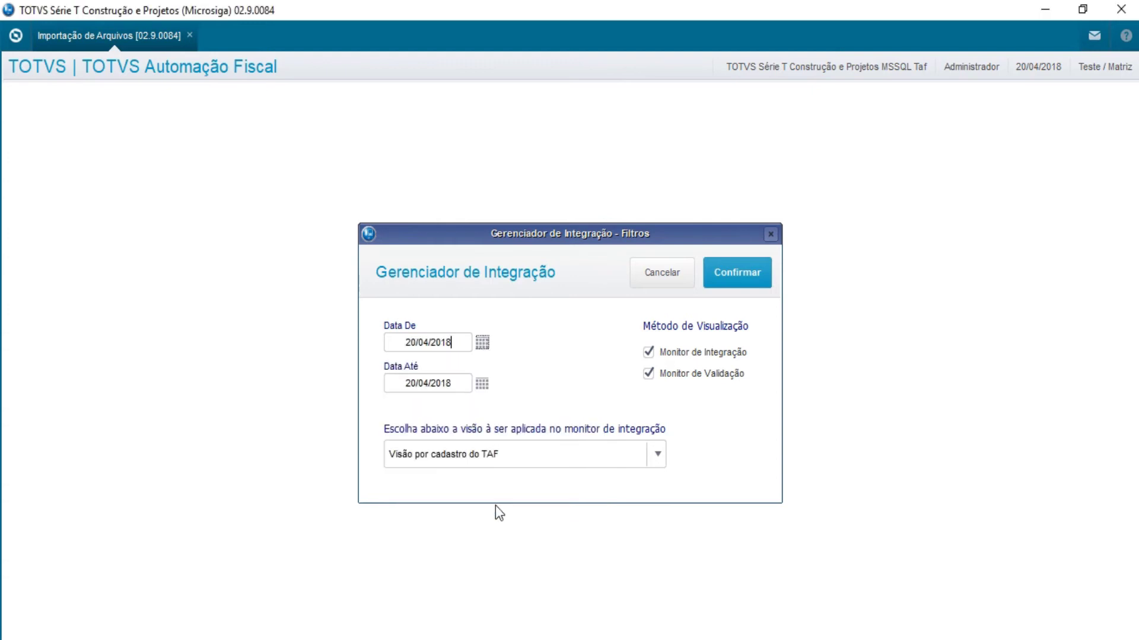
{"action": "left_click", "coordinate": [733, 281]}
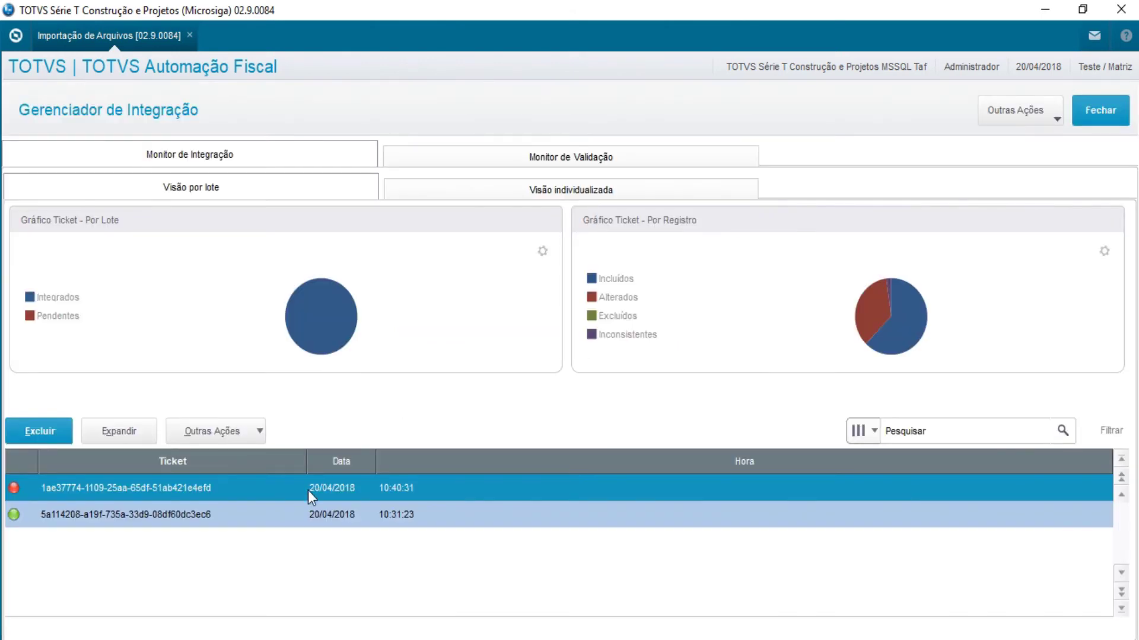
Expand the 10:40:31 ticket and view the integration message of its T001AH record
{"action": "left_click", "coordinate": [118, 435]}
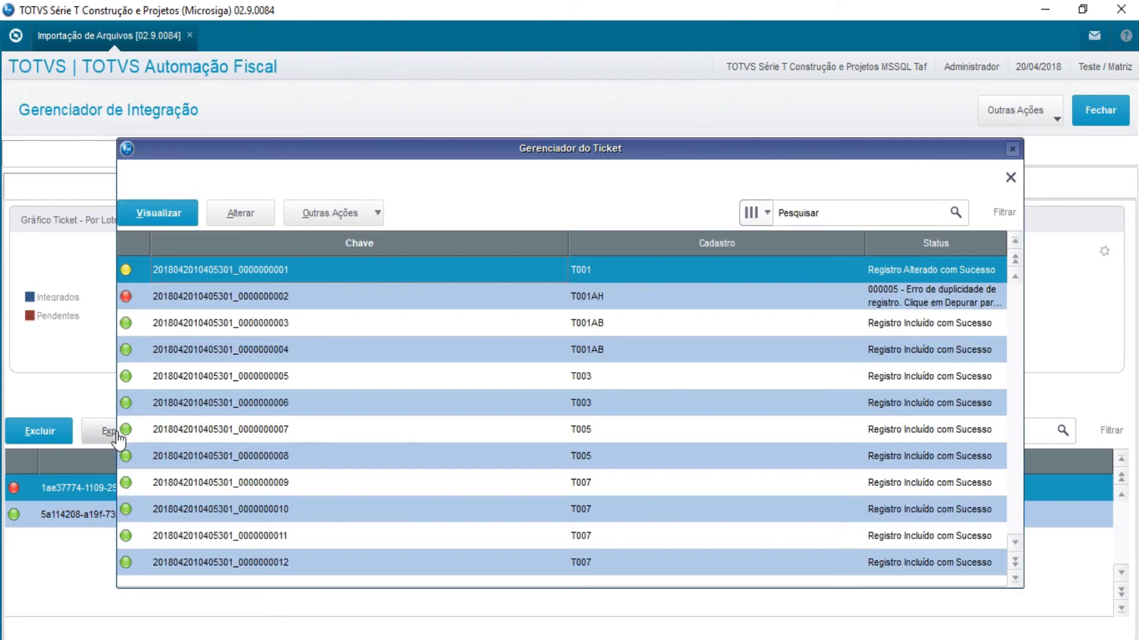
{"action": "double_click", "coordinate": [418, 297]}
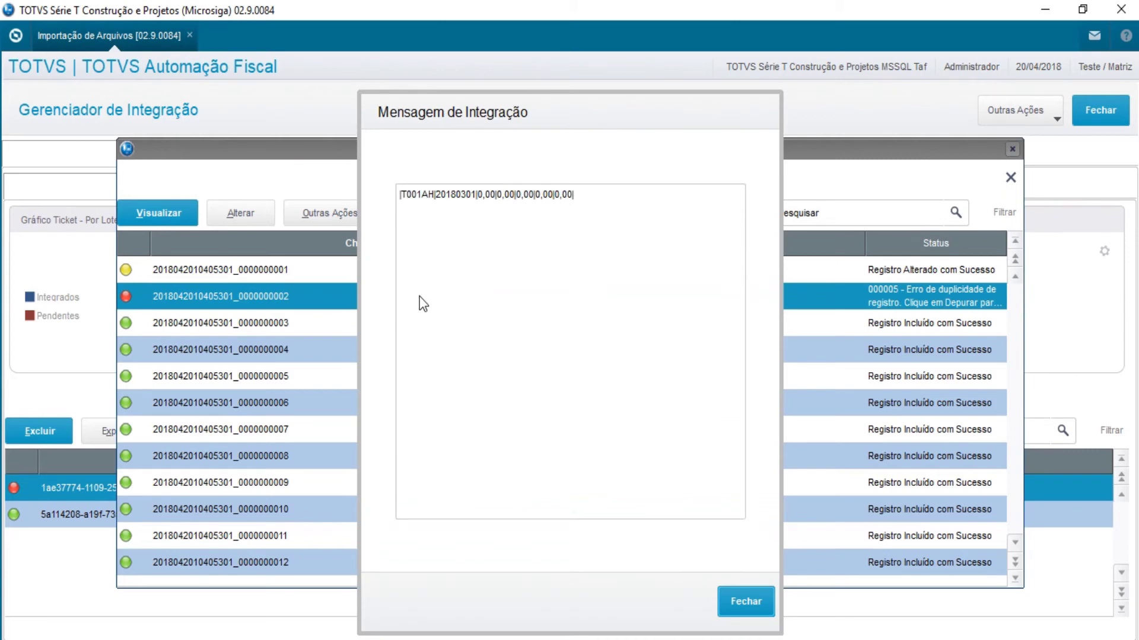
{"action": "left_click", "coordinate": [748, 601]}
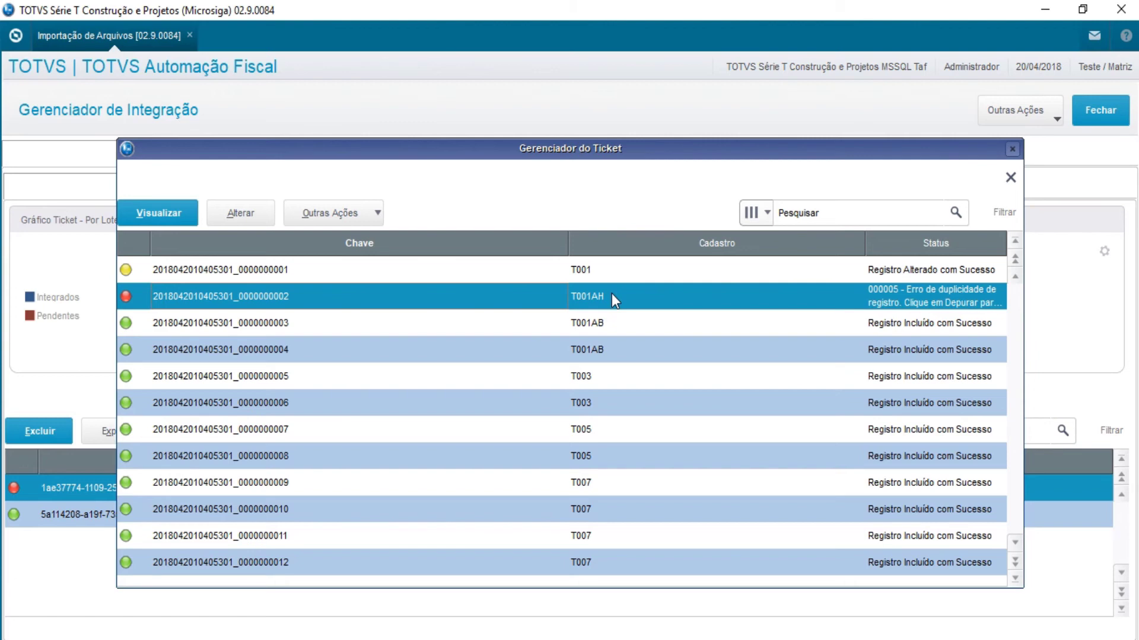
Review the ticket's records and their integration status from T001AB through T154, and close the ticket manager
{"action": "left_click", "coordinate": [603, 322]}
{"action": "key", "text": "Down"}
{"action": "key", "text": "Down"}
{"action": "key", "text": "Down"}
{"action": "key", "text": "Down"}
{"action": "key", "text": "Down"}
{"action": "key", "text": "Down"}
{"action": "key", "text": "Down"}
{"action": "key", "text": "Down"}
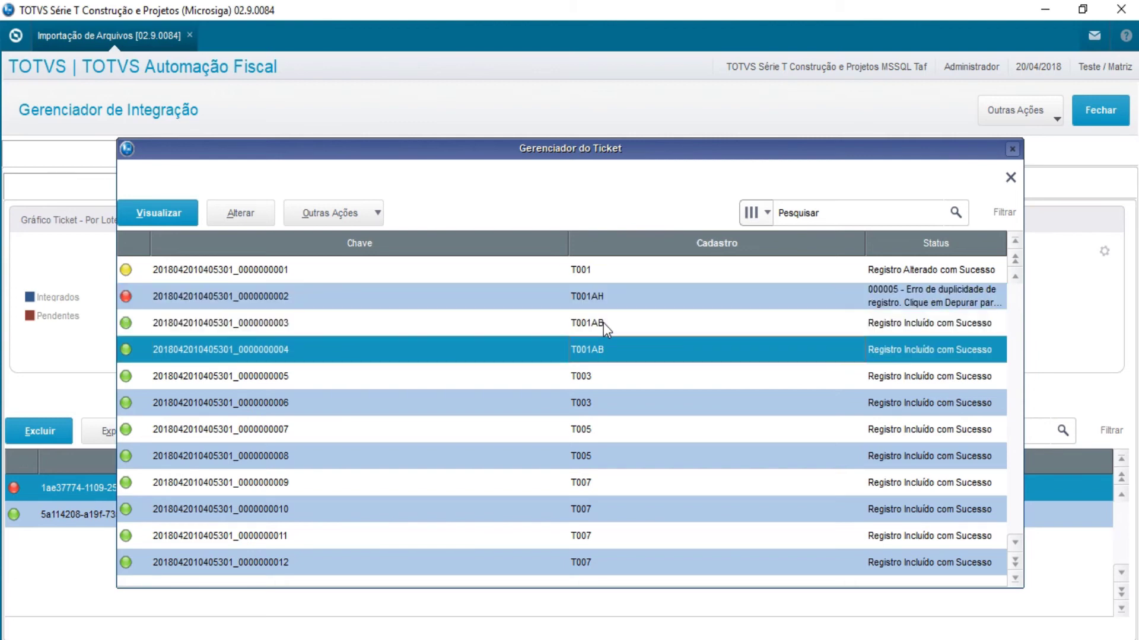
{"action": "key", "text": "Down"}
{"action": "key", "text": "Down"}
{"action": "key", "text": "Down"}
{"action": "key", "text": "Down"}
{"action": "key", "text": "Down"}
{"action": "key", "text": "Down"}
{"action": "key", "text": "Down"}
{"action": "key", "text": "Down"}
{"action": "key", "text": "Down"}
{"action": "key", "text": "Down"}
{"action": "key", "text": "Down"}
{"action": "key", "text": "Down"}
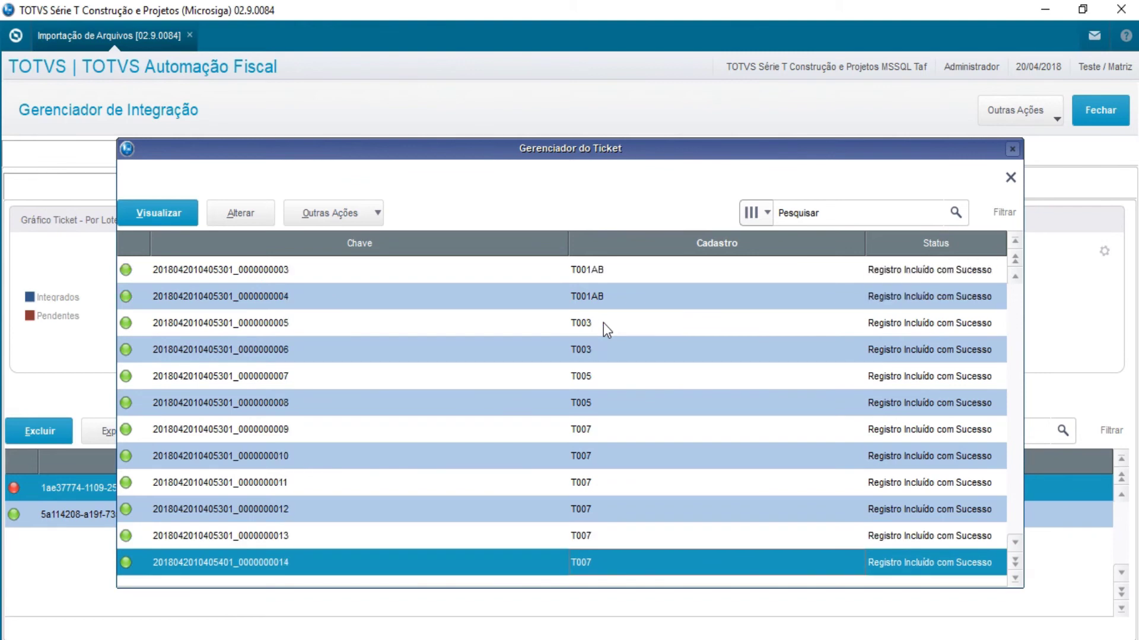
{"action": "key", "text": "Down"}
{"action": "key", "text": "Down"}
{"action": "key", "text": "Down"}
{"action": "key", "text": "Down"}
{"action": "key", "text": "Down"}
{"action": "key", "text": "Down"}
{"action": "key", "text": "Down"}
{"action": "key", "text": "Down"}
{"action": "key", "text": "Down"}
{"action": "key", "text": "Down"}
{"action": "key", "text": "Down"}
{"action": "key", "text": "Down"}
{"action": "key", "text": "Down"}
{"action": "key", "text": "Down"}
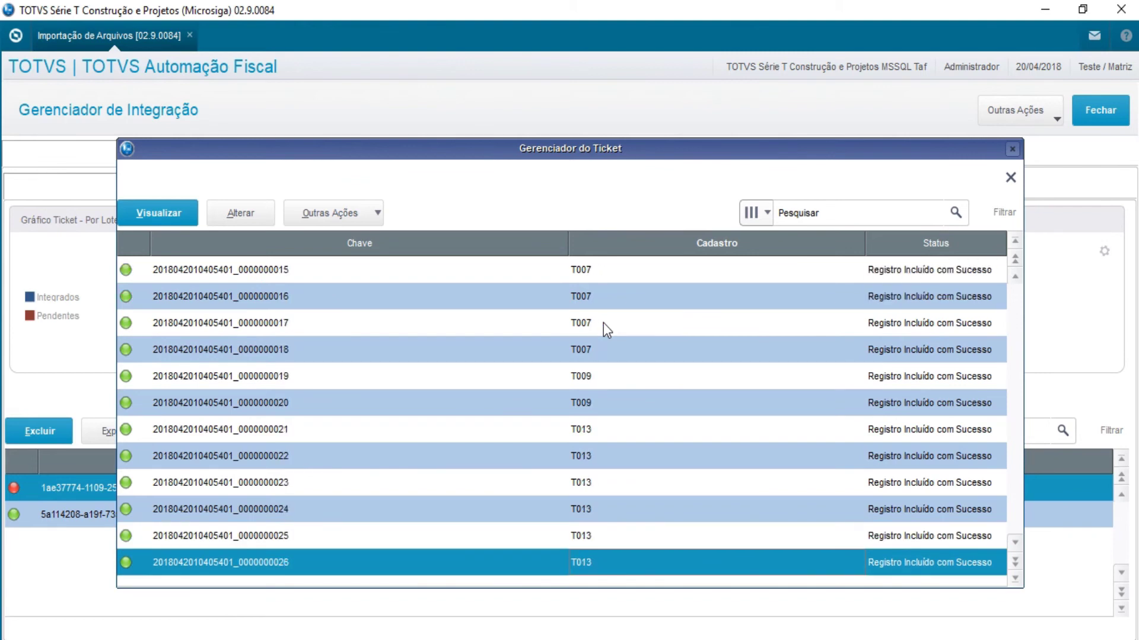
{"action": "key", "text": "Down"}
{"action": "key", "text": "Down"}
{"action": "key", "text": "Down"}
{"action": "key", "text": "Down"}
{"action": "key", "text": "Down"}
{"action": "key", "text": "Down"}
{"action": "key", "text": "Down"}
{"action": "key", "text": "Down"}
{"action": "key", "text": "Down"}
{"action": "key", "text": "Down"}
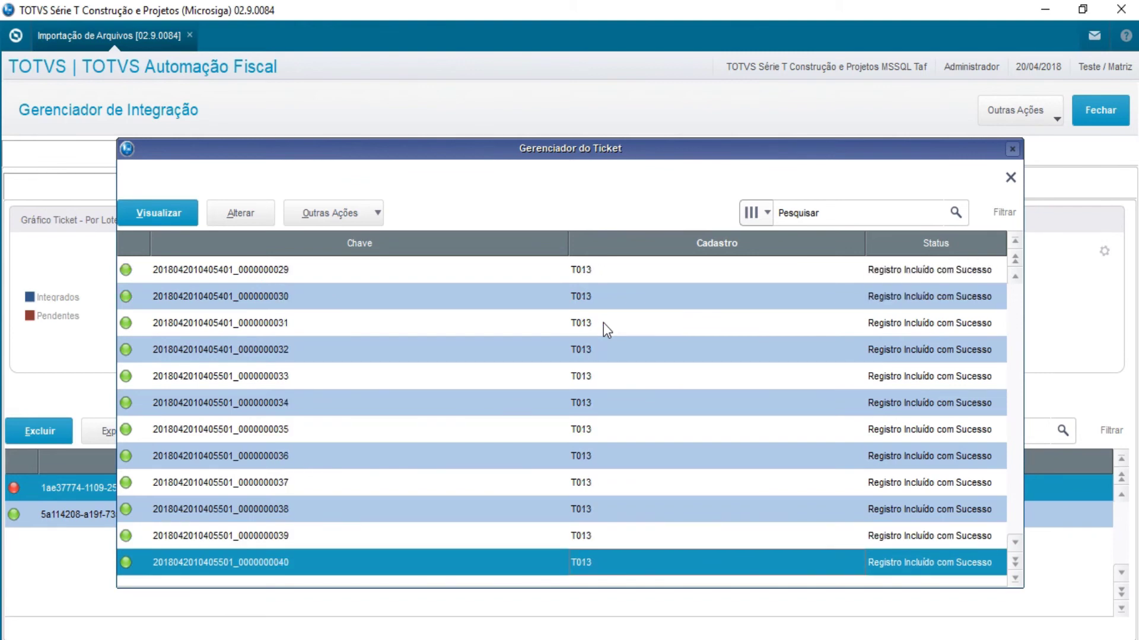
{"action": "key", "text": "Up"}
{"action": "key", "text": "Up"}
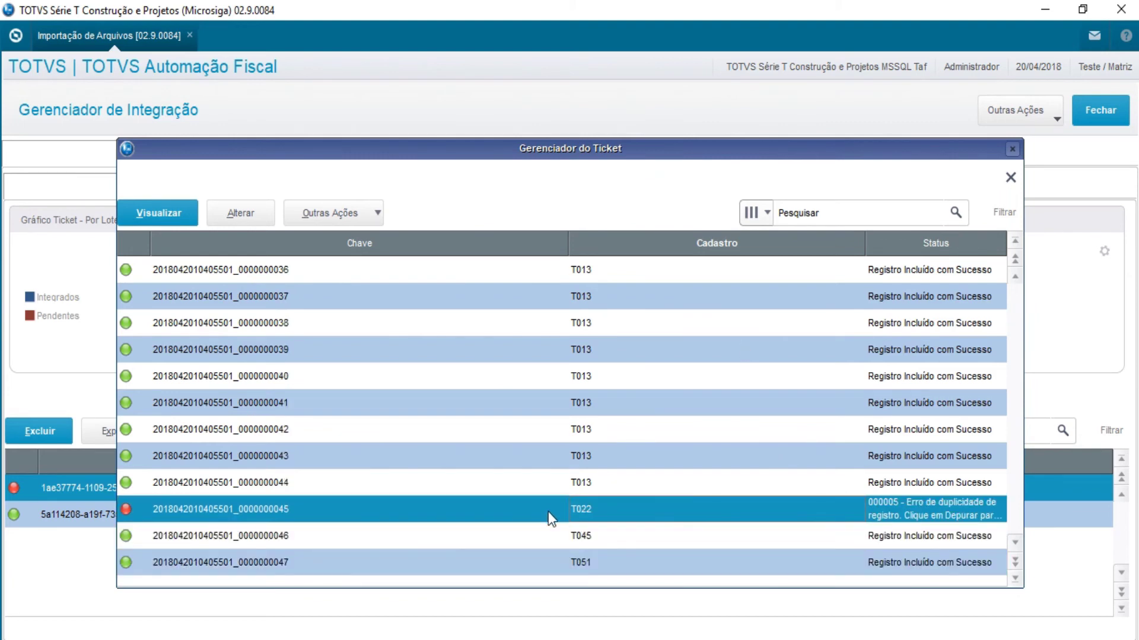
{"action": "key", "text": "Down"}
{"action": "key", "text": "Down"}
{"action": "key", "text": "Down"}
{"action": "key", "text": "Down"}
{"action": "key", "text": "Down"}
{"action": "key", "text": "Down"}
{"action": "key", "text": "Down"}
{"action": "key", "text": "Down"}
{"action": "key", "text": "Down"}
{"action": "key", "text": "Down"}
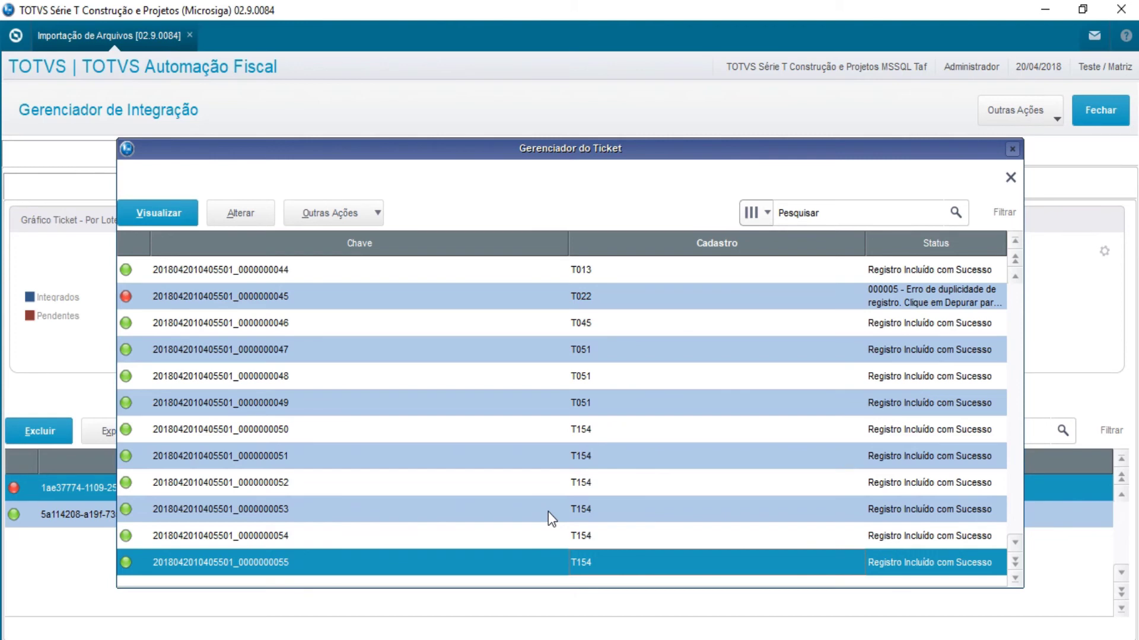
{"action": "key", "text": "Down"}
{"action": "key", "text": "Down"}
{"action": "key", "text": "Down"}
{"action": "key", "text": "Down"}
{"action": "key", "text": "Down"}
{"action": "key", "text": "Down"}
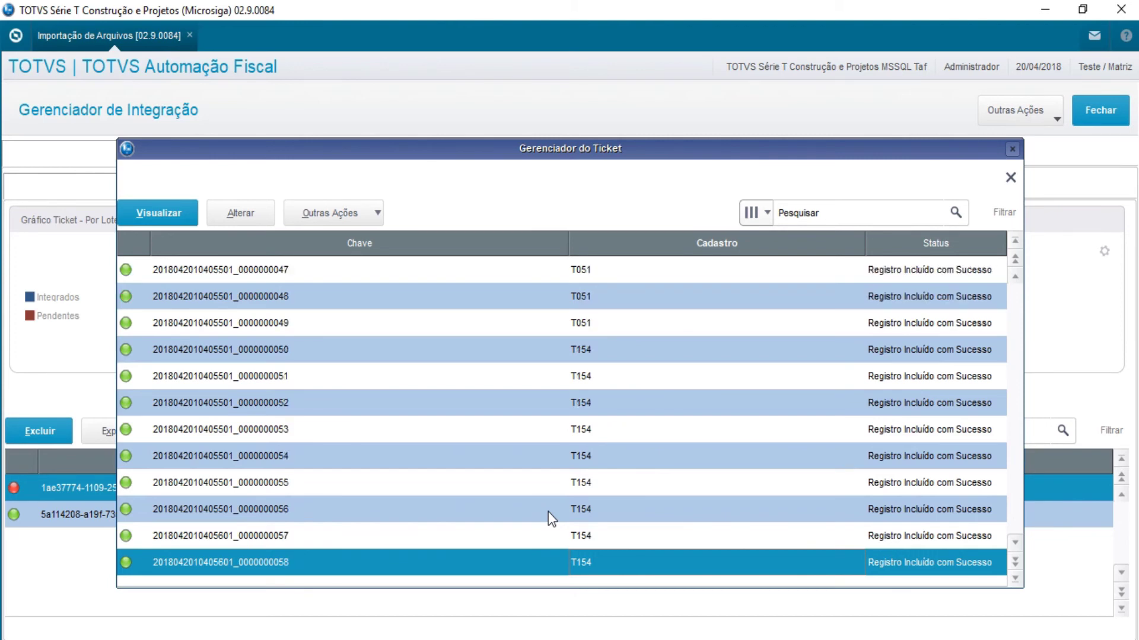
{"action": "key", "text": "Up"}
{"action": "key", "text": "Up"}
{"action": "key", "text": "Up"}
{"action": "key", "text": "Up"}
{"action": "key", "text": "Up"}
{"action": "key", "text": "Up"}
{"action": "key", "text": "Up"}
{"action": "key", "text": "Up"}
{"action": "key", "text": "Up"}
{"action": "key", "text": "Up"}
{"action": "key", "text": "Up"}
{"action": "key", "text": "Up"}
{"action": "key", "text": "Up"}
{"action": "key", "text": "Up"}
{"action": "key", "text": "Up"}
{"action": "key", "text": "Up"}
{"action": "key", "text": "Up"}
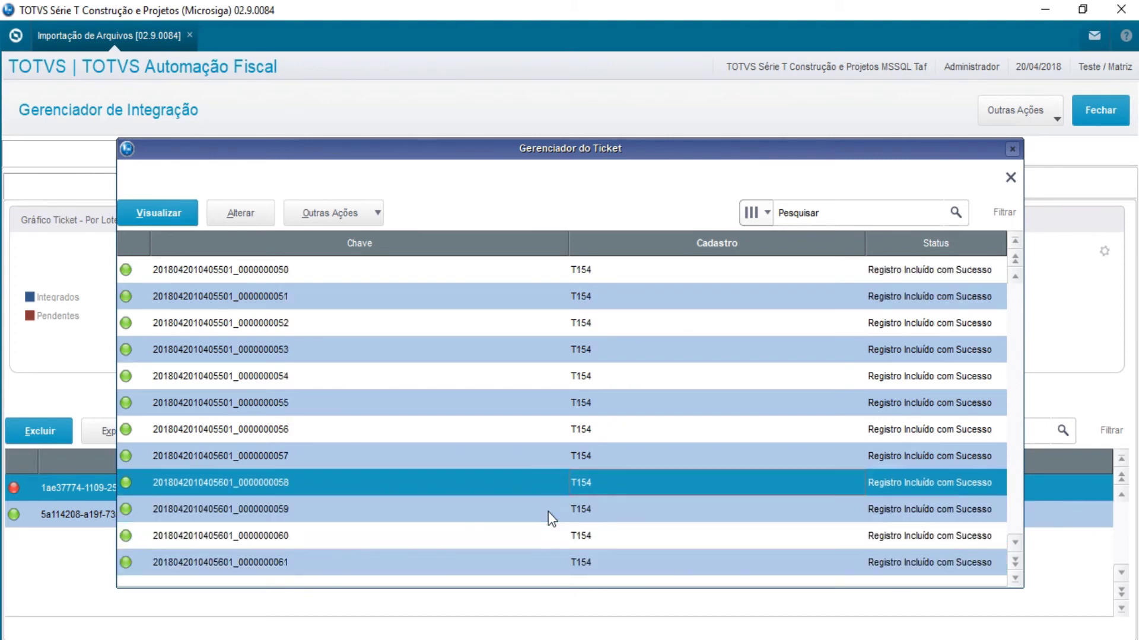
{"action": "key", "text": "Up"}
{"action": "key", "text": "Up"}
{"action": "key", "text": "Up"}
{"action": "key", "text": "Up"}
{"action": "key", "text": "Up"}
{"action": "key", "text": "Up"}
{"action": "key", "text": "Up"}
{"action": "key", "text": "Up"}
{"action": "key", "text": "Up"}
{"action": "key", "text": "Up"}
{"action": "key", "text": "Up"}
{"action": "key", "text": "Up"}
{"action": "key", "text": "Up"}
{"action": "key", "text": "Up"}
{"action": "key", "text": "Up"}
{"action": "key", "text": "Up"}
{"action": "key", "text": "Up"}
{"action": "key", "text": "Up"}
{"action": "key", "text": "Up"}
{"action": "key", "text": "Up"}
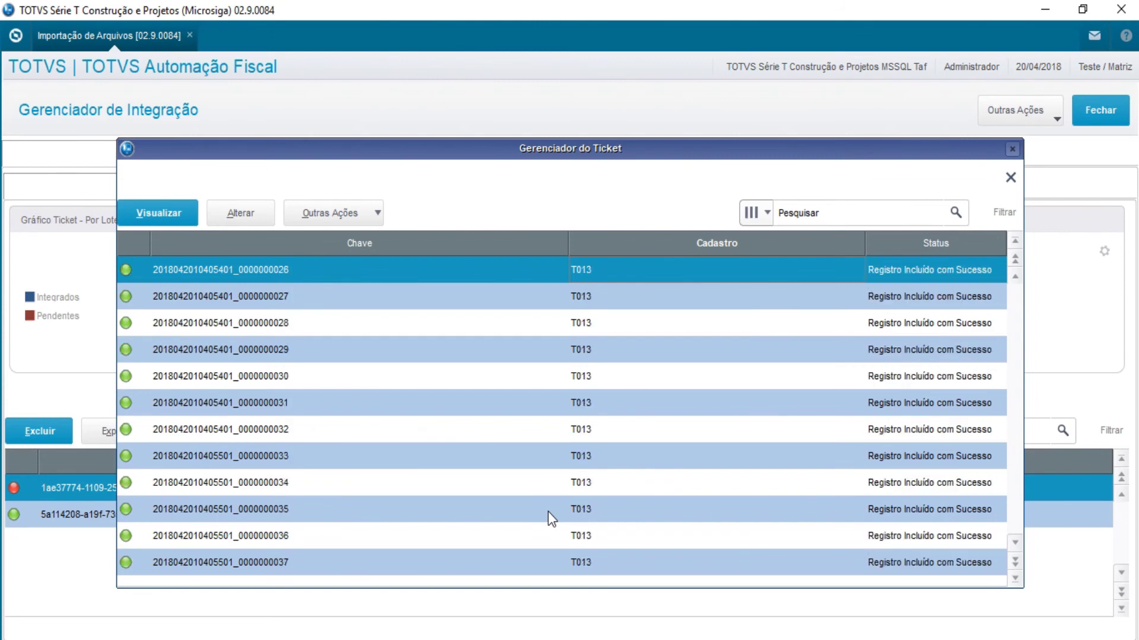
{"action": "left_click", "coordinate": [1008, 178]}
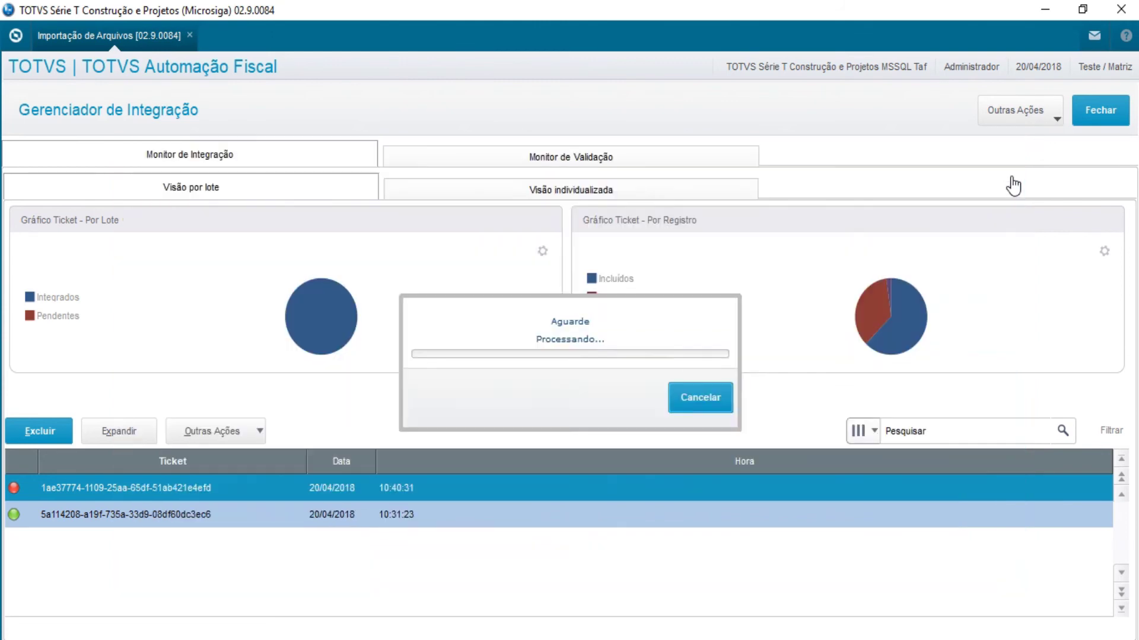
Open the integration monitor's individualized view and check the ticket history of both T001 (Complemento Estabelecimento) record keys
{"action": "left_click", "coordinate": [639, 189]}
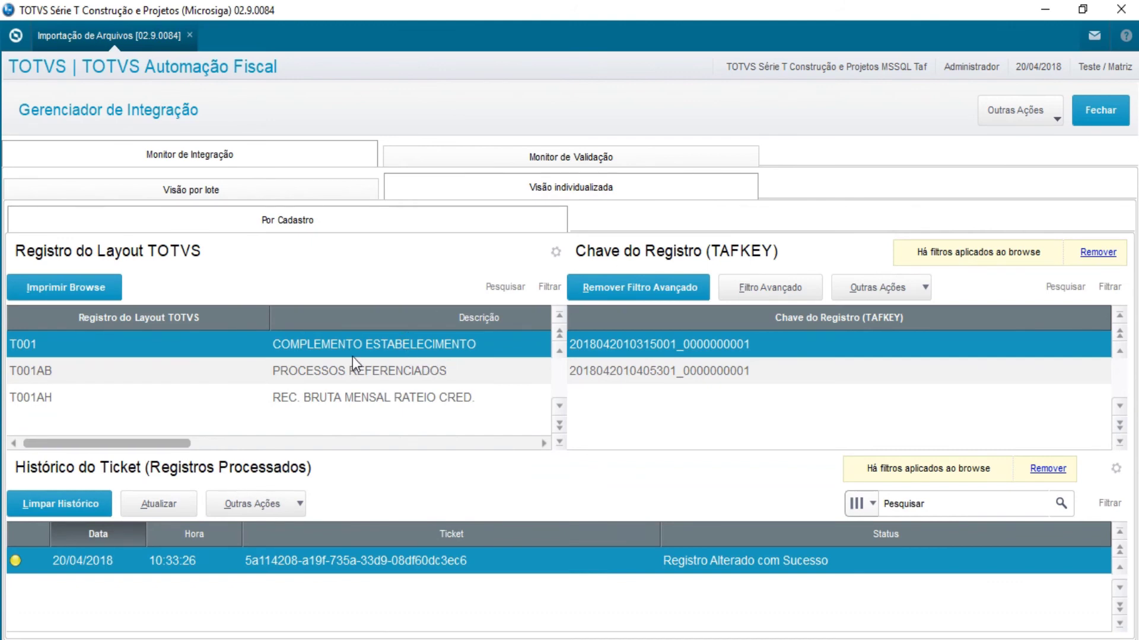
{"action": "left_click", "coordinate": [664, 375]}
{"action": "left_click", "coordinate": [669, 344]}
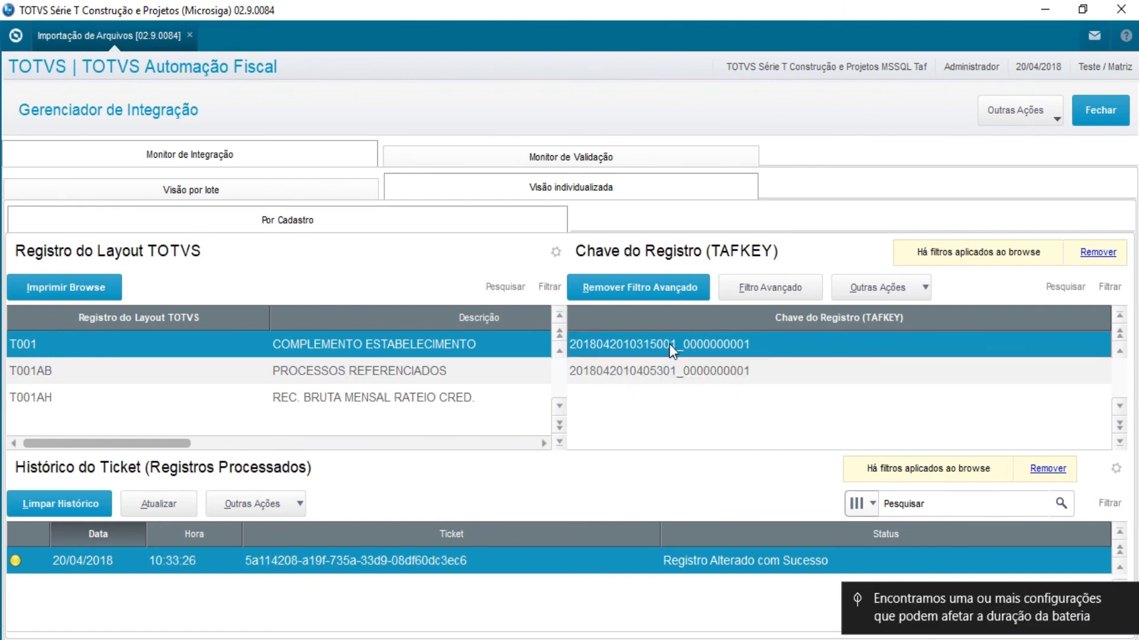
{"action": "left_click", "coordinate": [381, 373]}
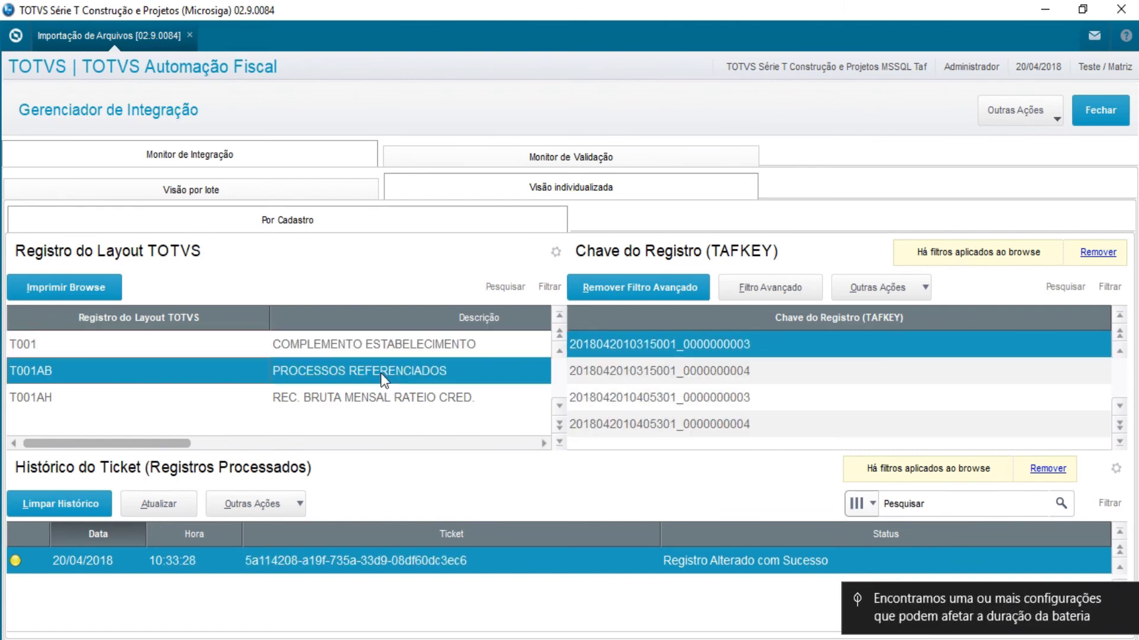
{"action": "key", "text": "Down"}
{"action": "key", "text": "Up"}
{"action": "key", "text": "Down"}
{"action": "key", "text": "Down"}
{"action": "key", "text": "Down"}
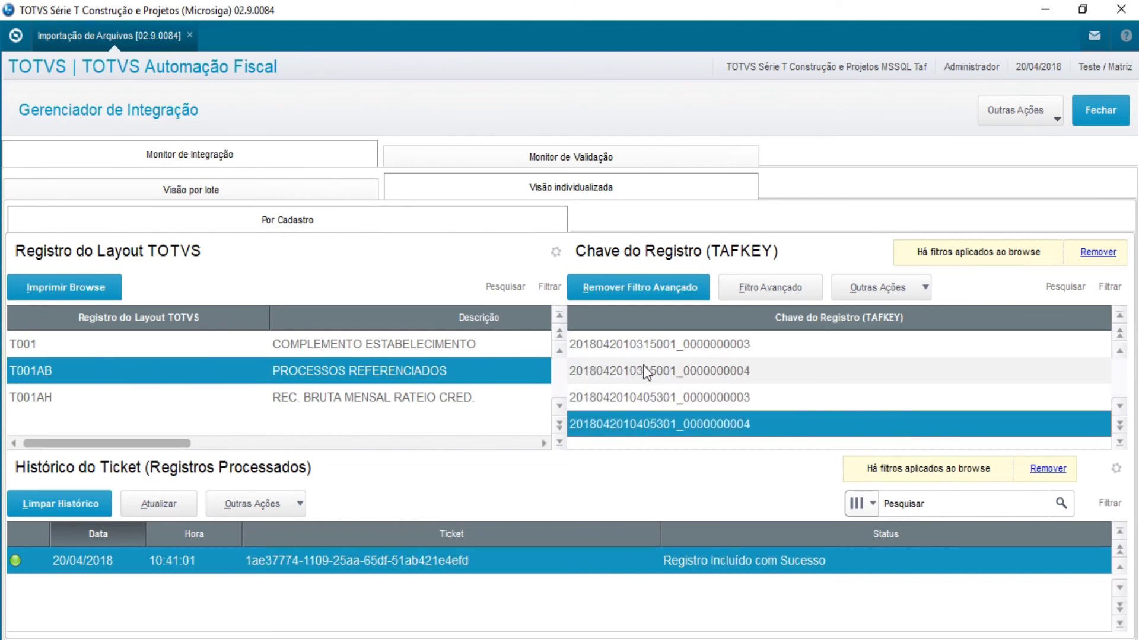
Check the processing status of the T001AH record key and of the T003 (Cadastro de Participantes) record keys
{"action": "left_click", "coordinate": [425, 403]}
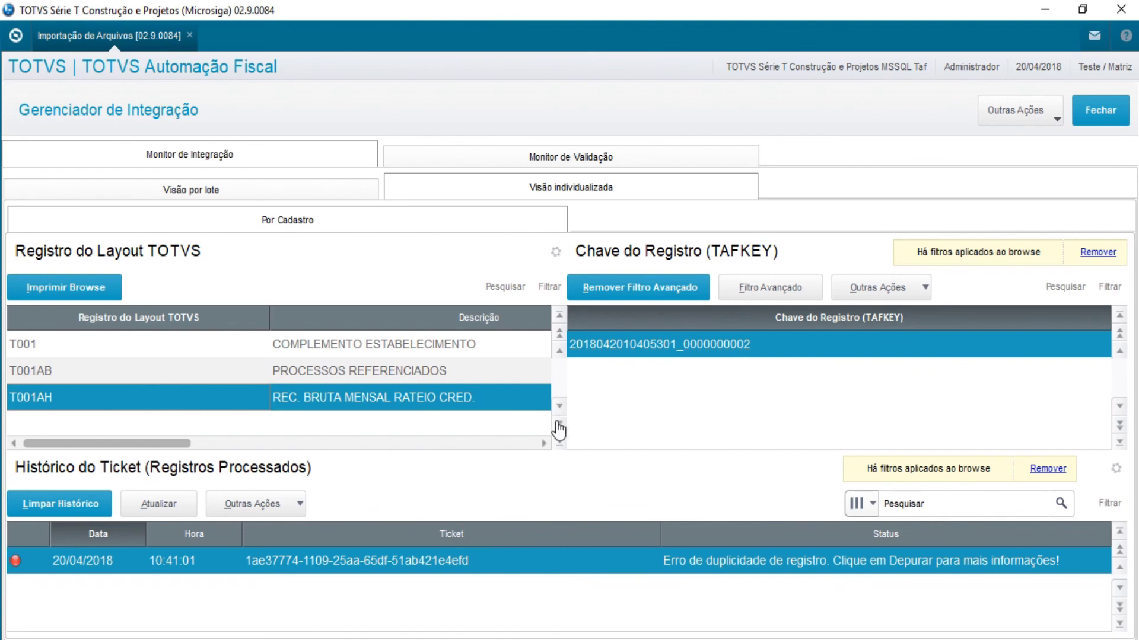
{"action": "scroll", "coordinate": [460, 399], "scroll_direction": "down", "scroll_amount": 1}
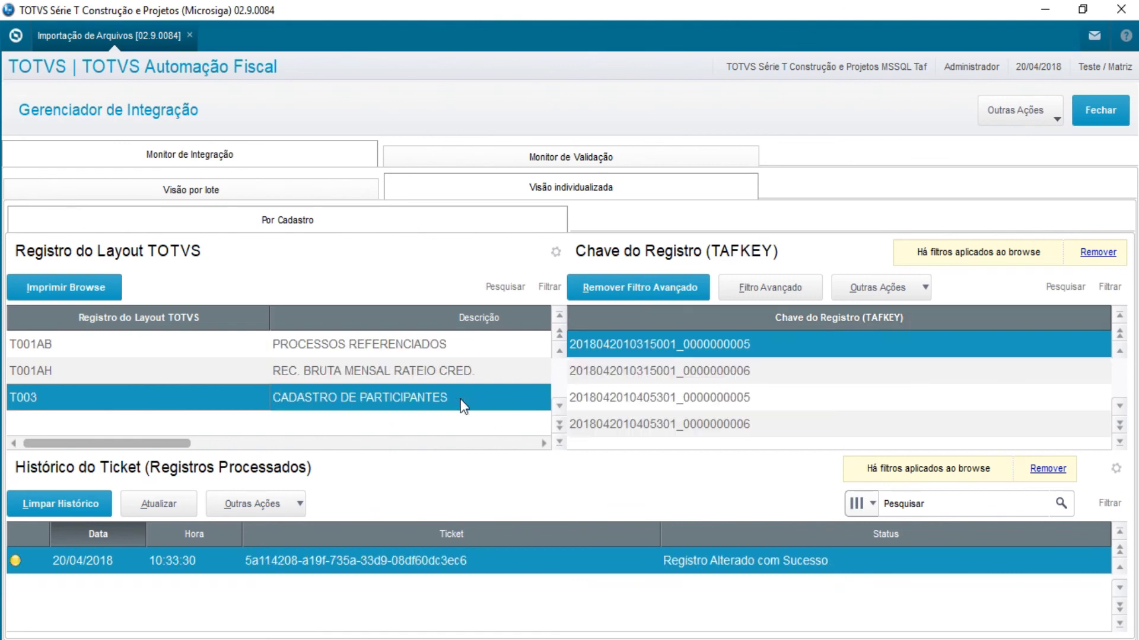
{"action": "left_click", "coordinate": [695, 372]}
{"action": "scroll", "coordinate": [695, 371], "scroll_direction": "down", "scroll_amount": 2}
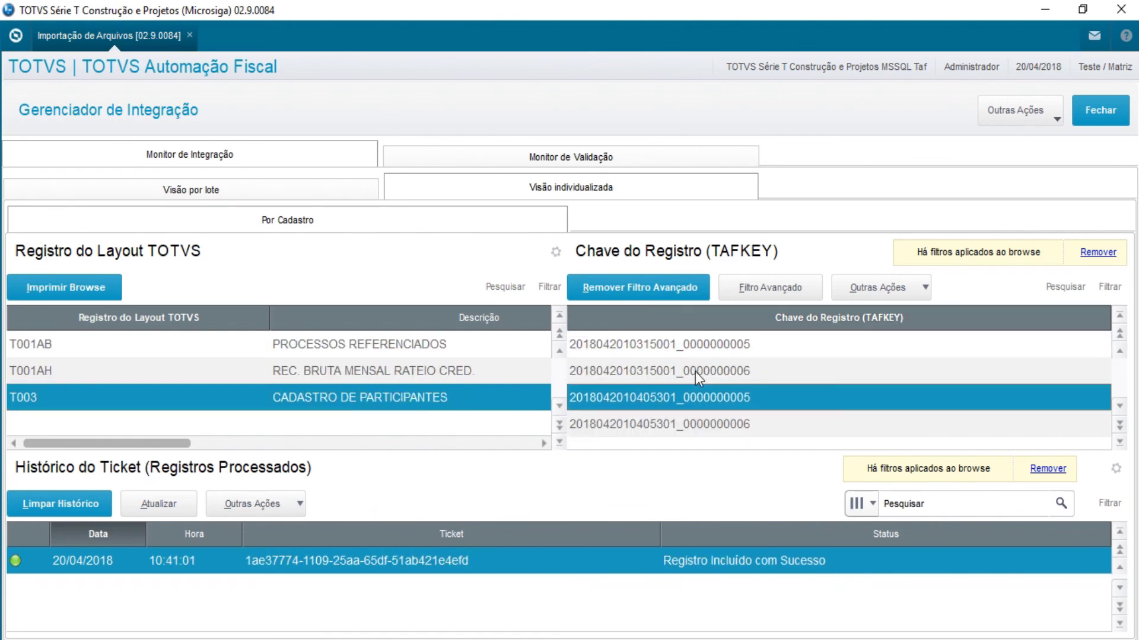
{"action": "scroll", "coordinate": [695, 371], "scroll_direction": "up", "scroll_amount": 3}
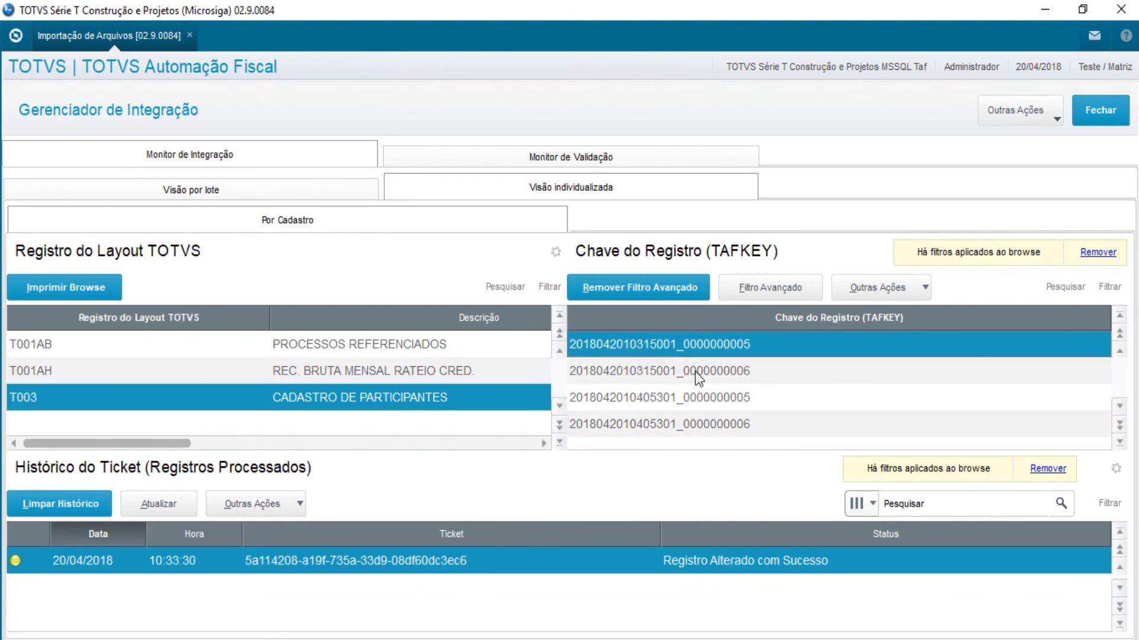